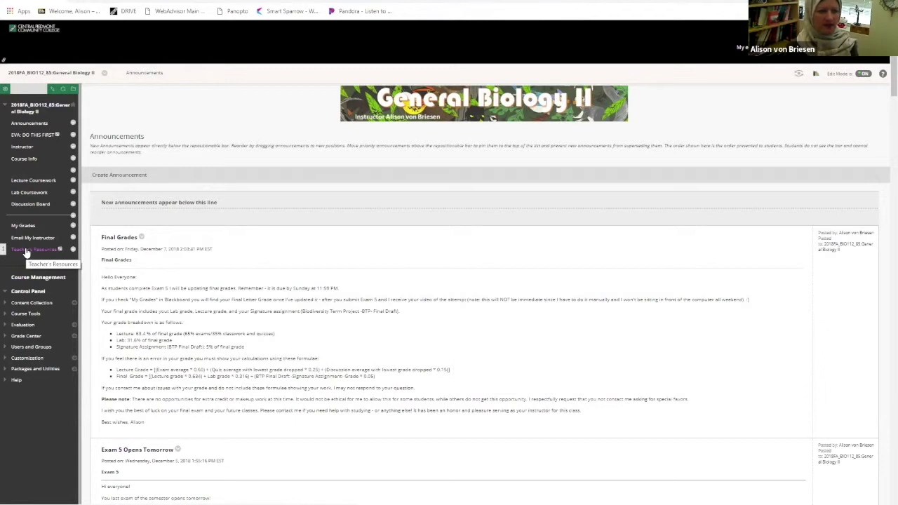
- View the Waymaker Faculty Tools in the Faculty Resources folder of Teacher's Resources, and return to that folder's list
left_click(26, 251)
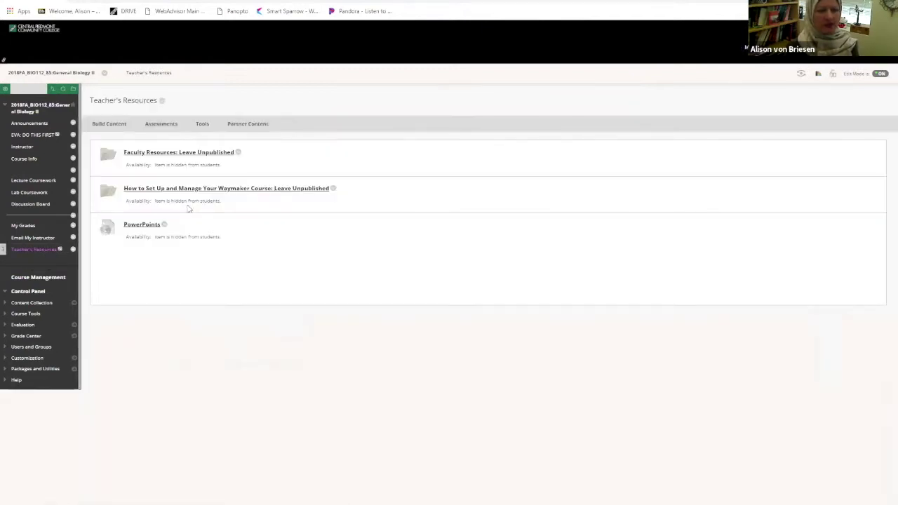
left_click(188, 153)
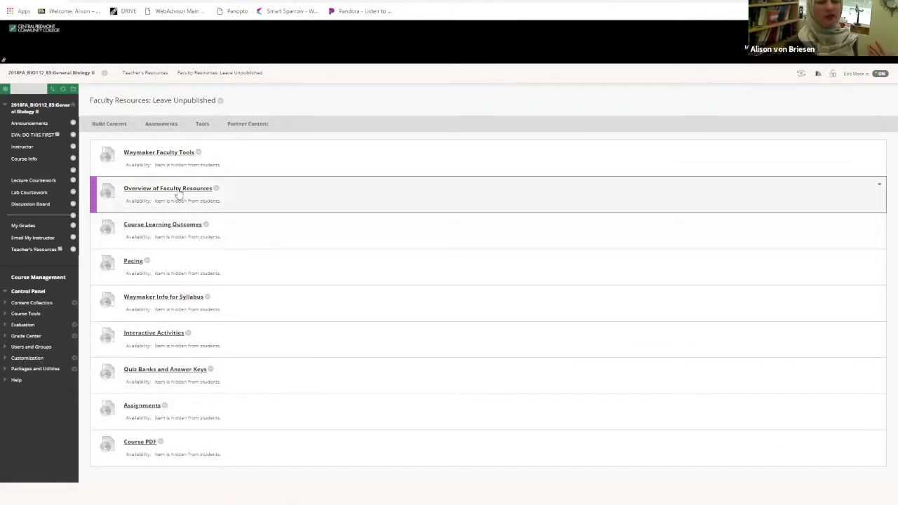
left_click(157, 153)
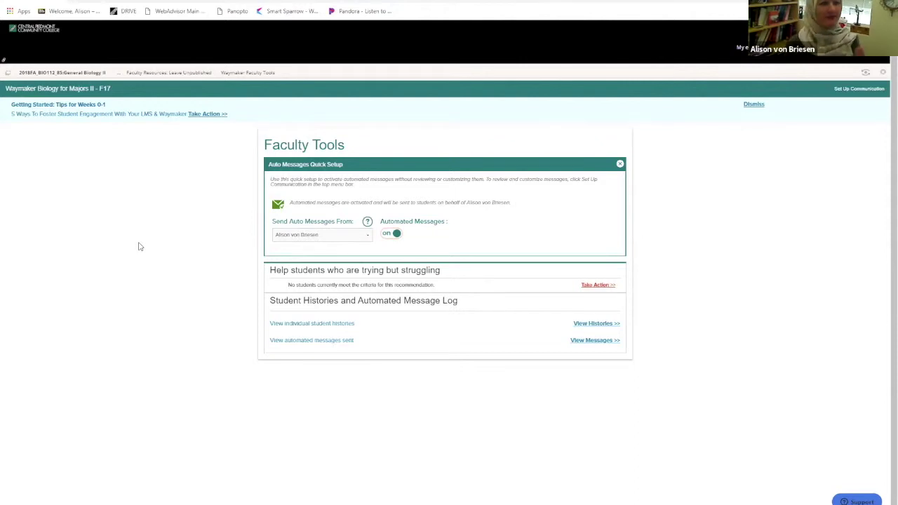
left_click(164, 79)
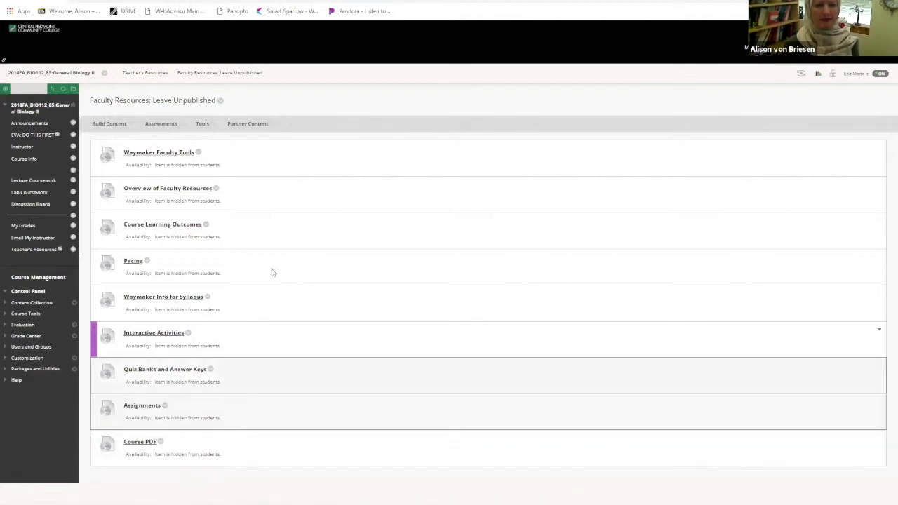
- Open the "How to Set Up and Manage Your Waymaker Course" folder in Teacher's Resources
mouse_move(12, 190)
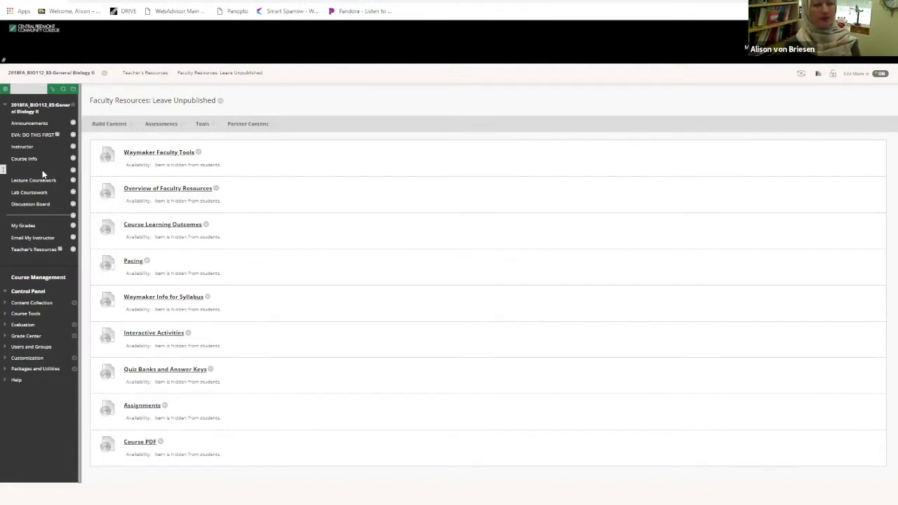
left_click(39, 254)
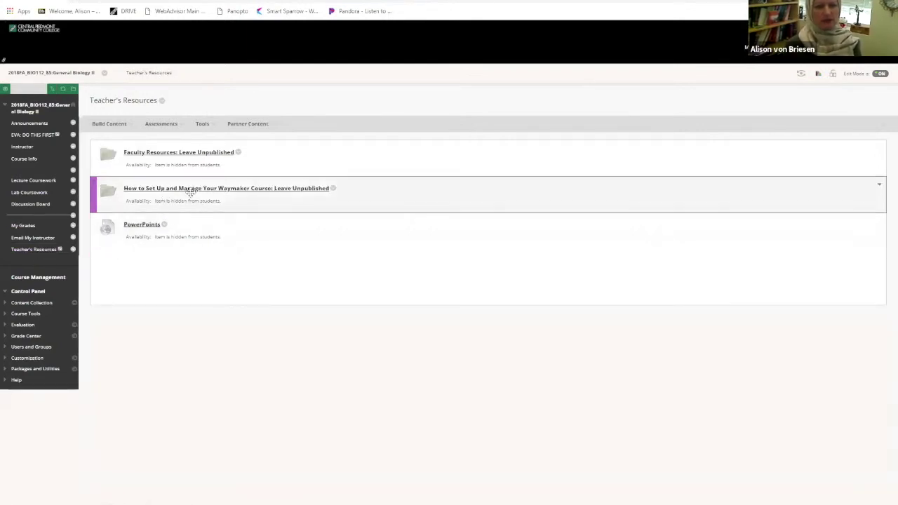
left_click(196, 190)
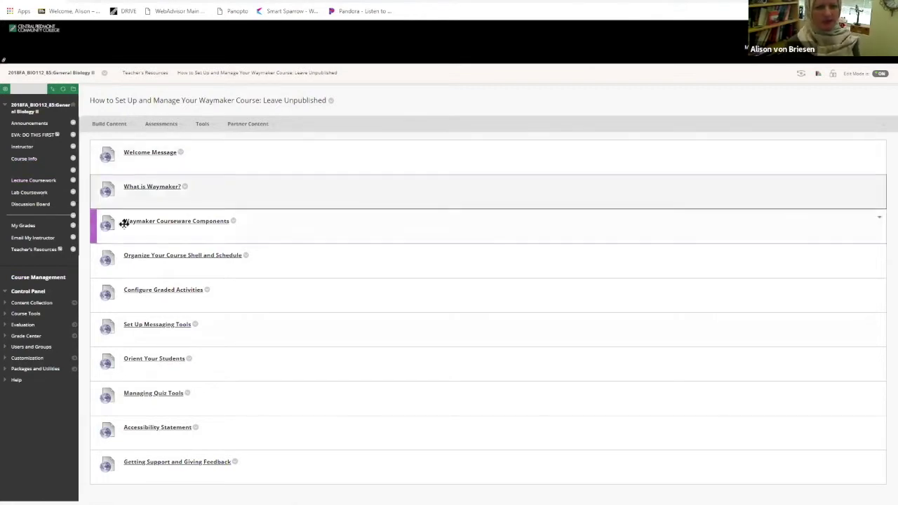
- Enter student preview from Lecture Coursework and look through the lecture schedule and unit folders as a student
left_click(77, 182)
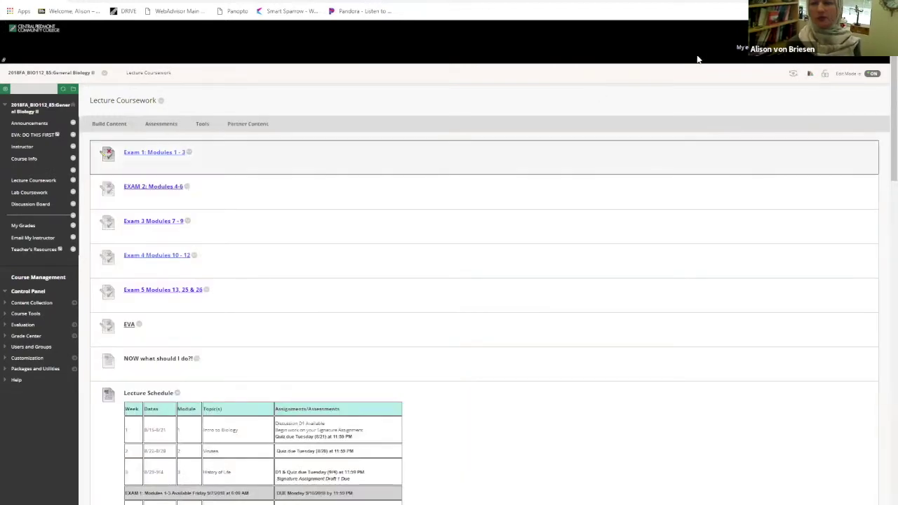
left_click(793, 75)
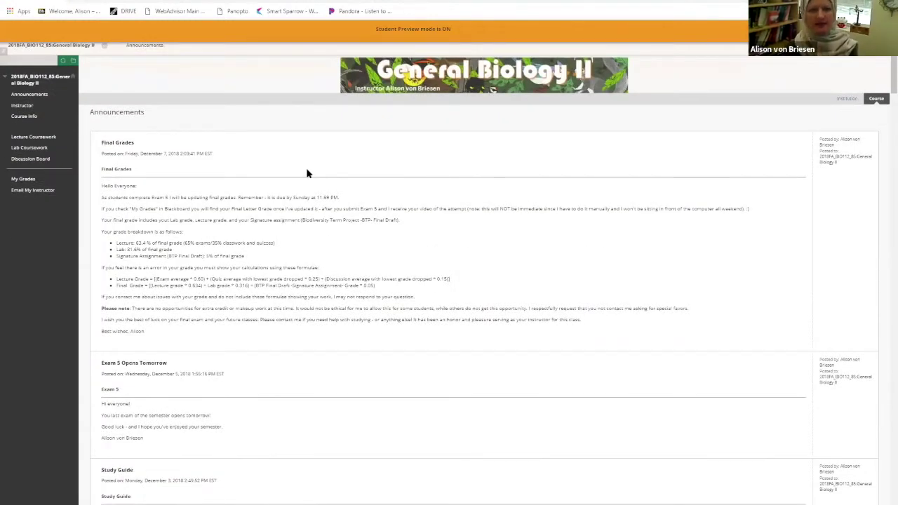
left_click(31, 139)
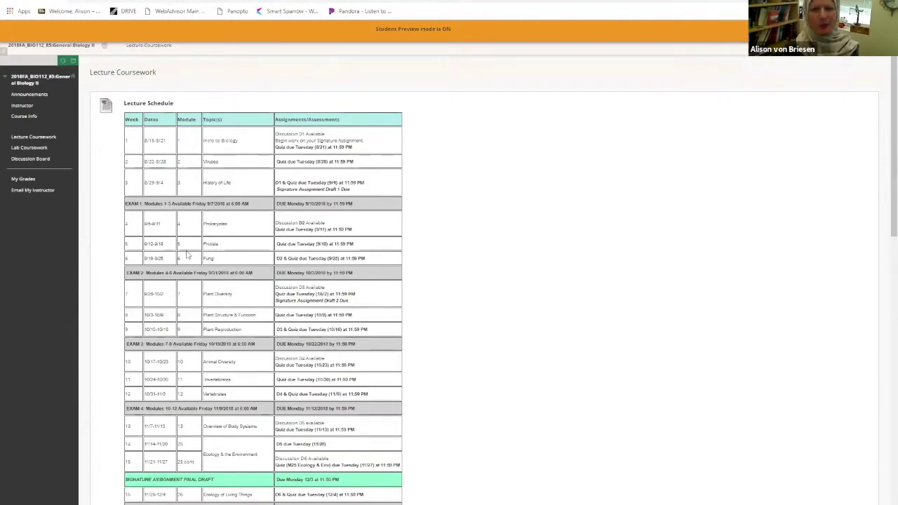
scroll(225, 250, "down", 2)
scroll(226, 247, "down", 4)
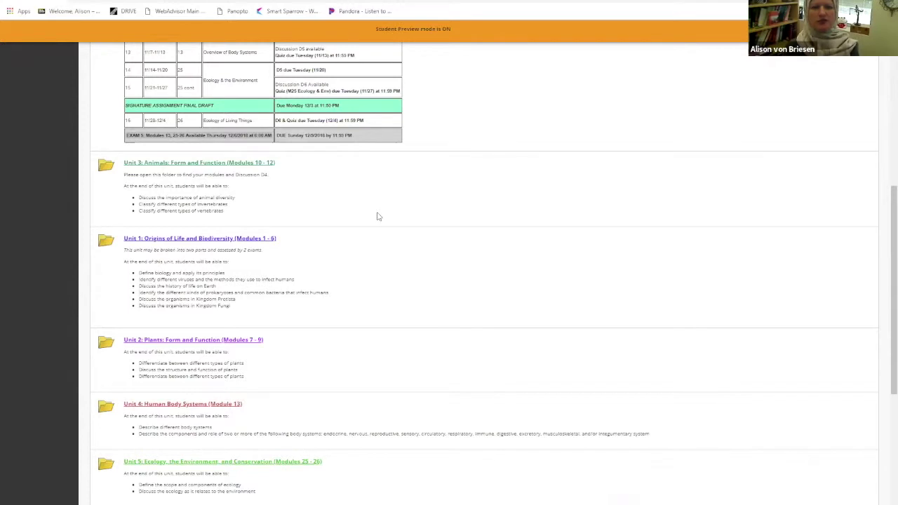
scroll(376, 217, "down", 1)
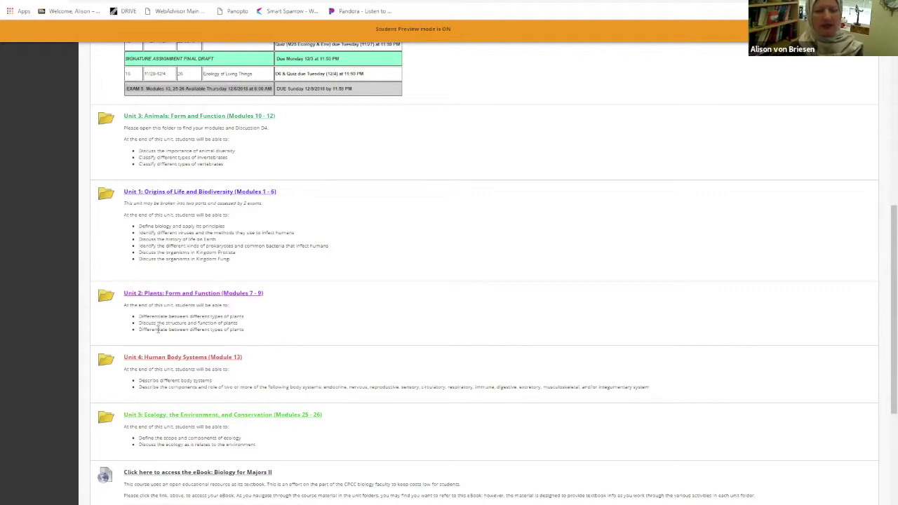
- Look through the Unit 2: Plants: Form and Function folder and open its Module 7: Plant Diversity folder
left_click(181, 294)
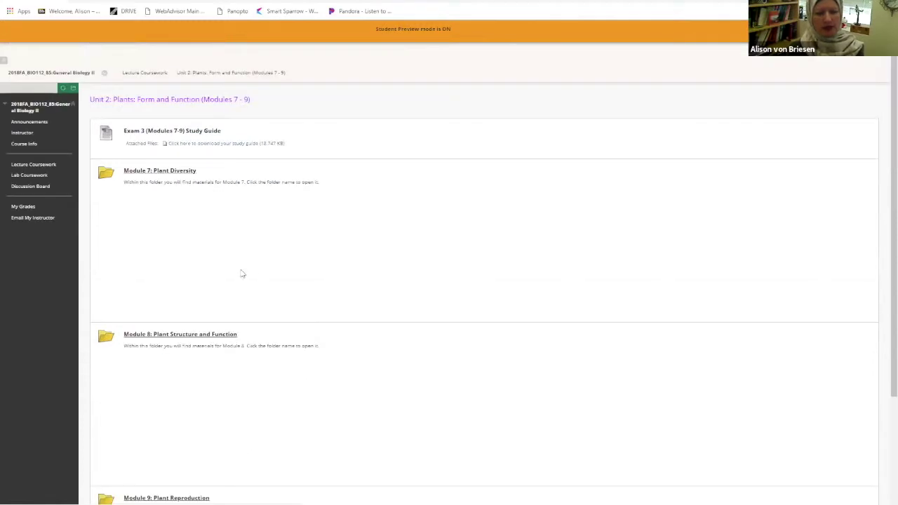
scroll(246, 222, "down", 1)
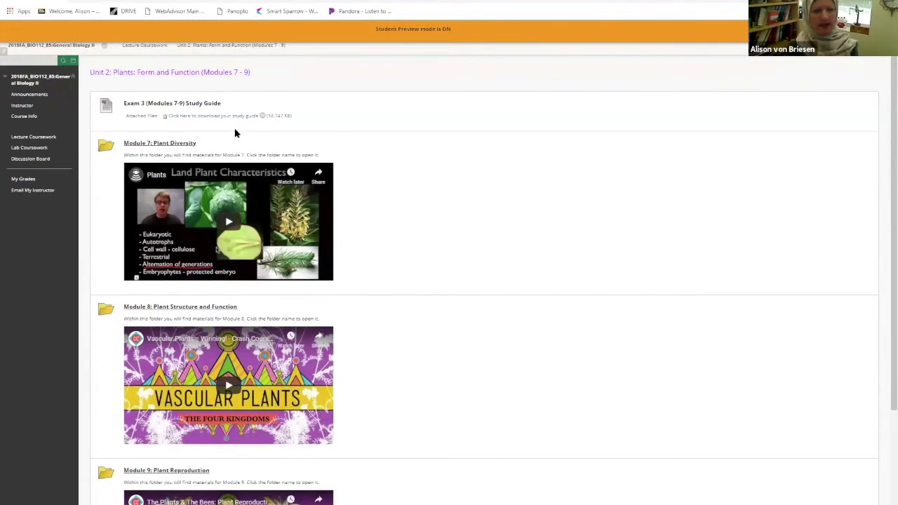
scroll(181, 130, "down", 2)
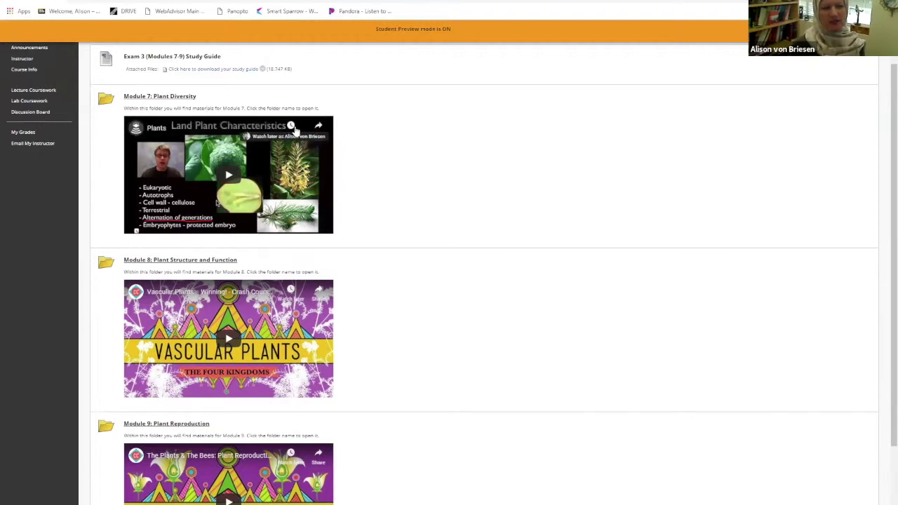
left_click(136, 100)
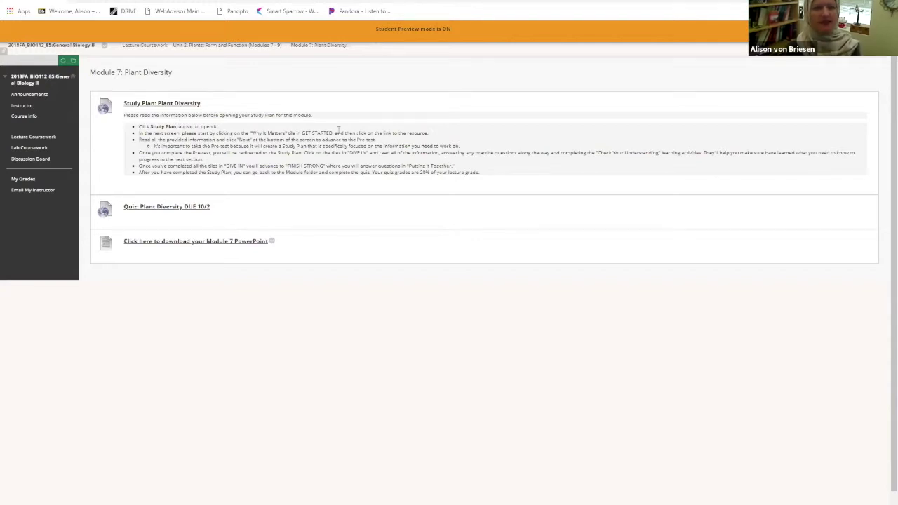
- Open the Plant Diversity study plan, and collapse and re-expand its Get Started section
left_click(153, 105)
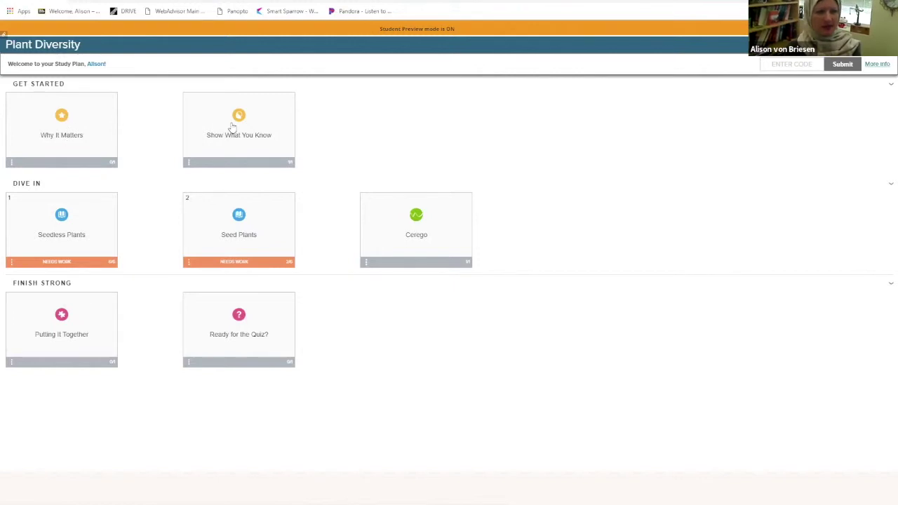
left_click(888, 87)
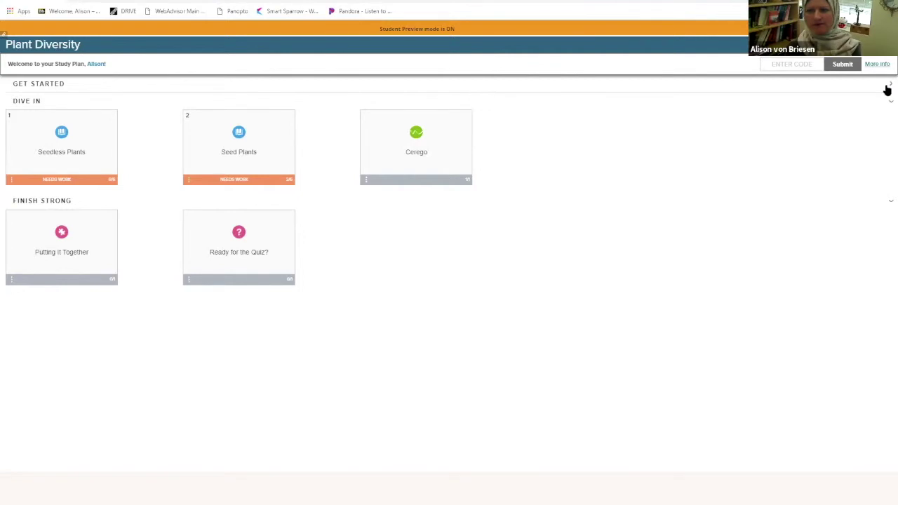
left_click(888, 87)
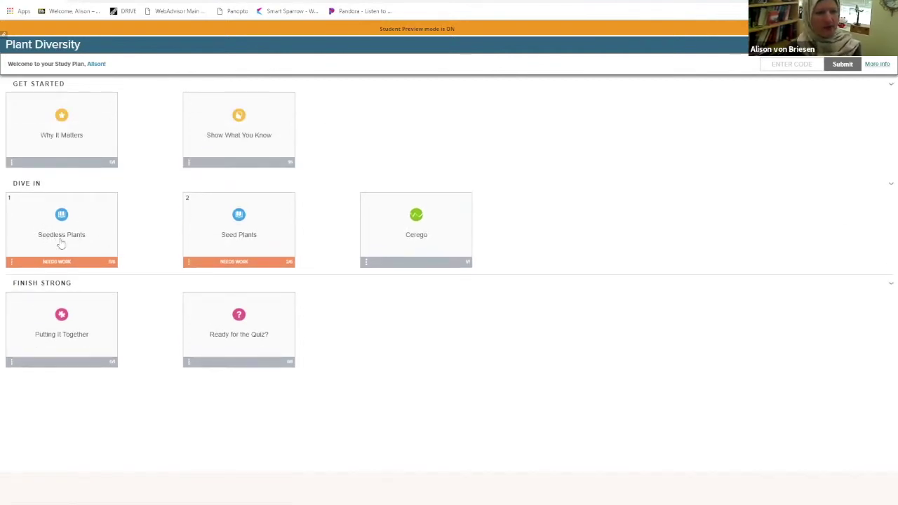
- View the Introduction to Seedless Plants page and go back from it to the Show What You Know pre-test
left_click(34, 250)
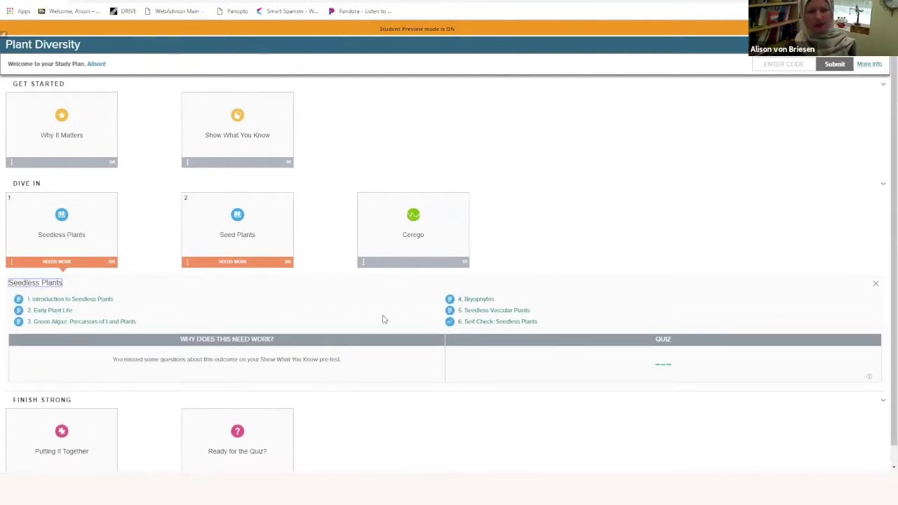
scroll(110, 258, "down", 1)
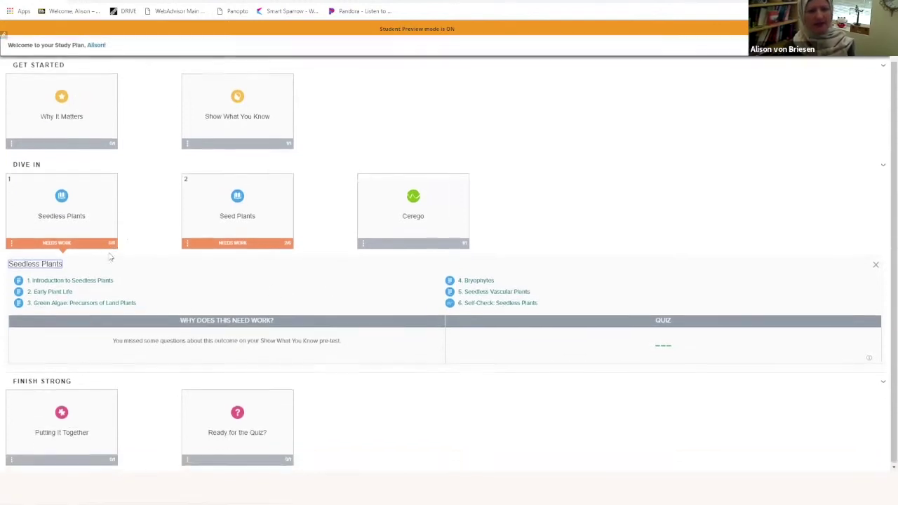
left_click(99, 280)
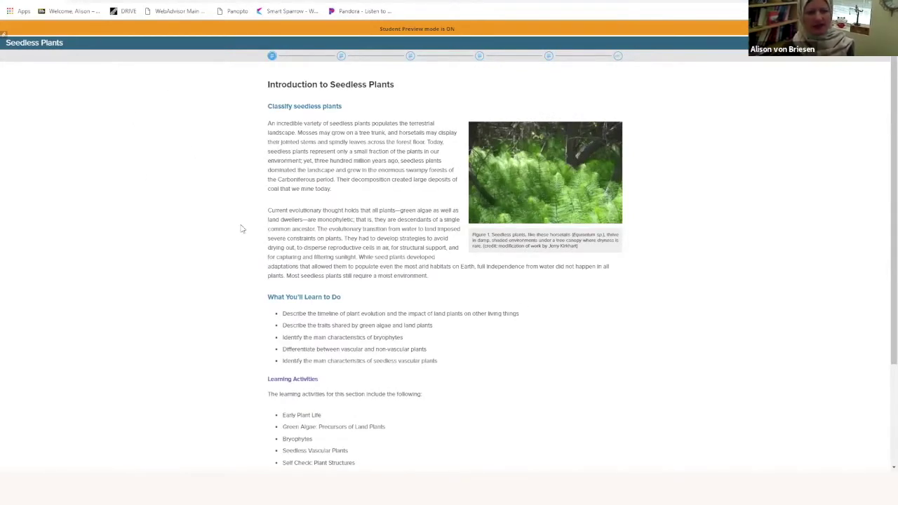
scroll(281, 242, "down", 2)
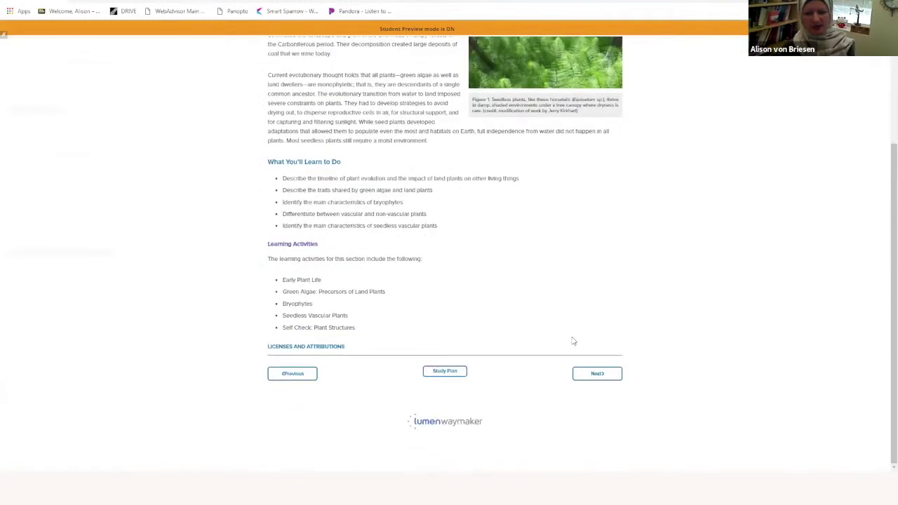
left_click(291, 374)
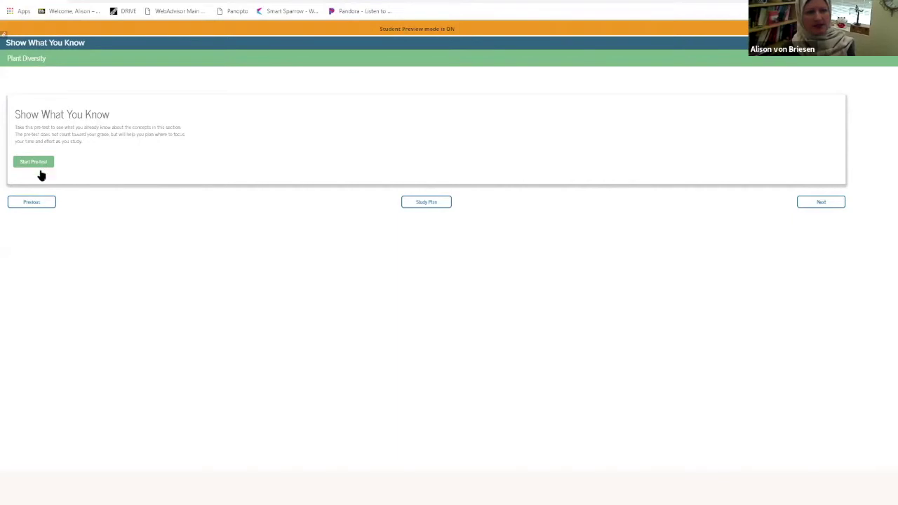
- Return to the study plan and open the Self-Check: Seed Plants under Dive In
left_click(428, 204)
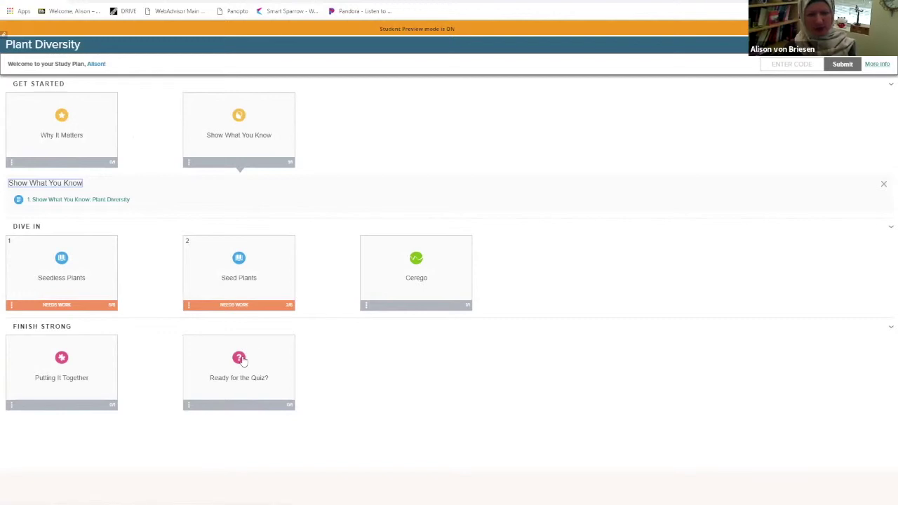
left_click(254, 278)
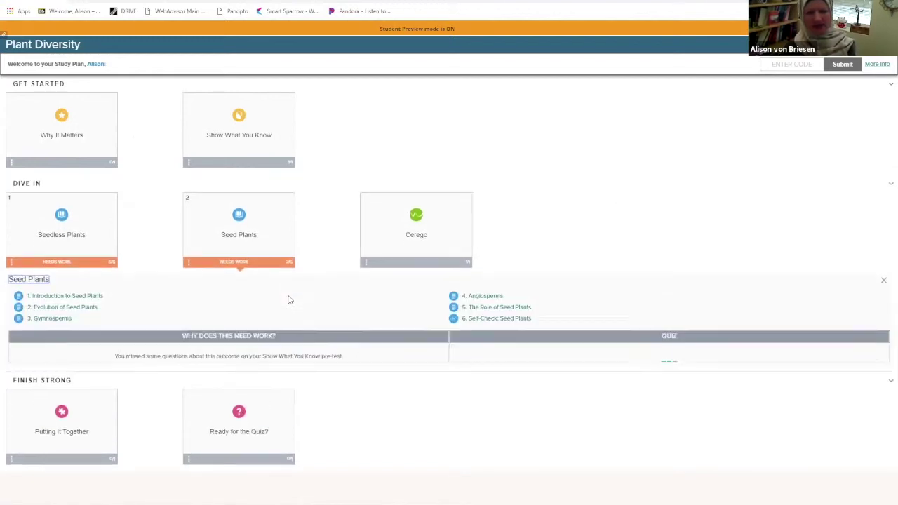
left_click(490, 323)
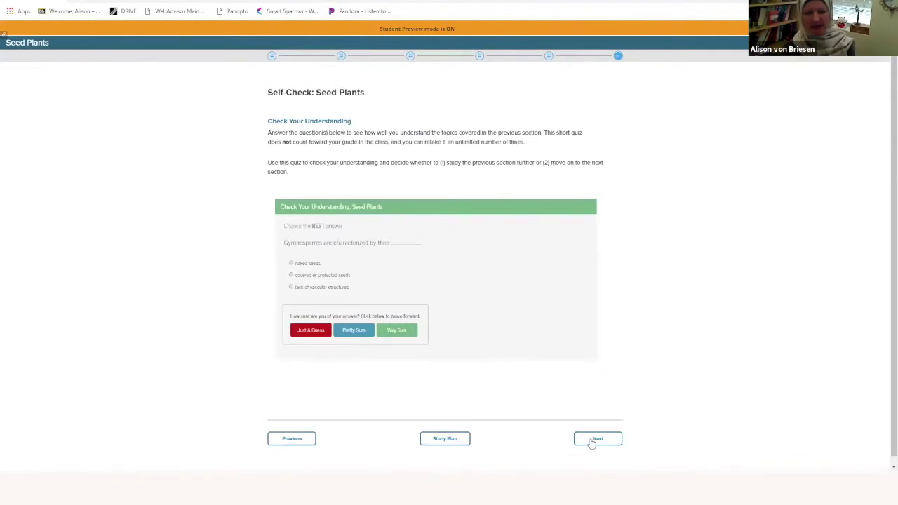
- Advance to the Cerego activity, exit it, and try the navigation landmark in Quick Links
left_click(593, 440)
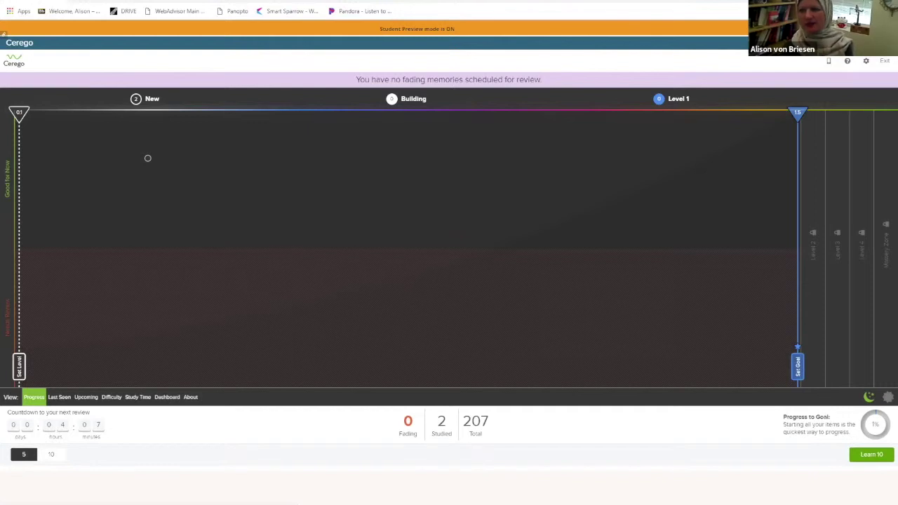
left_click(887, 64)
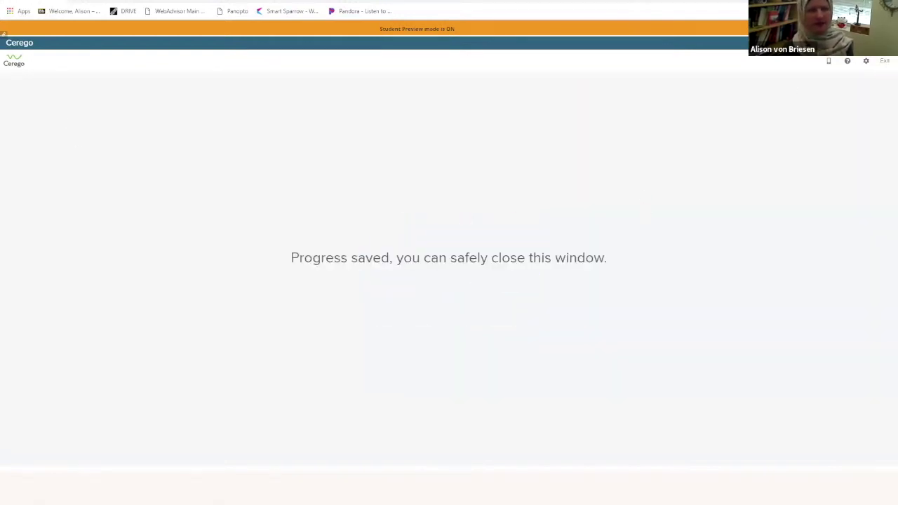
left_click(7, 36)
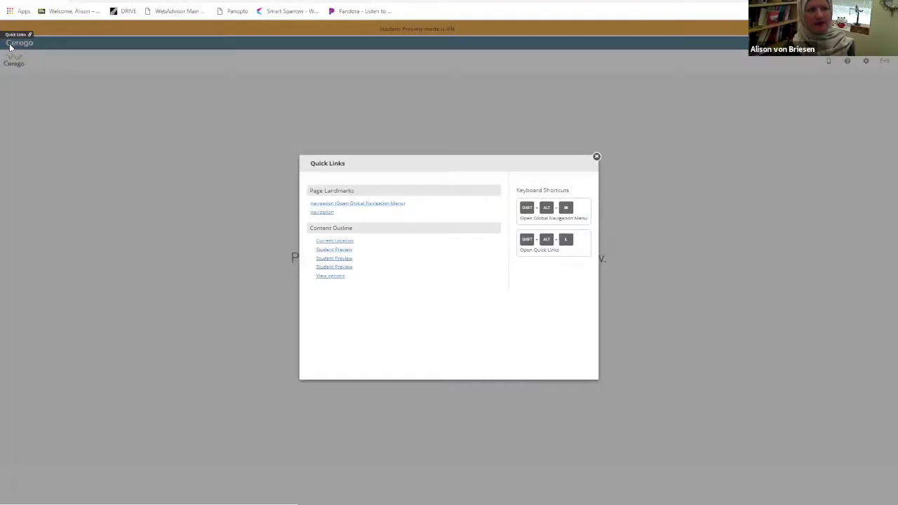
left_click(327, 213)
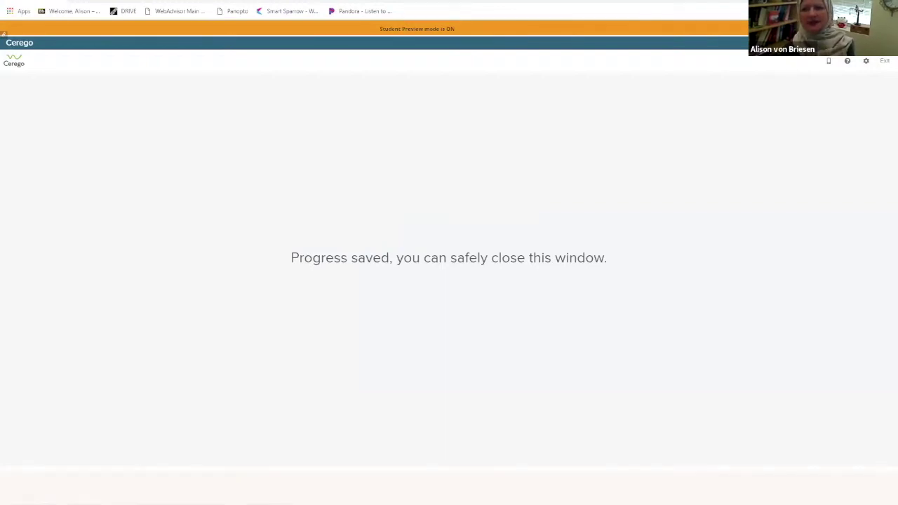
- Exit student preview, deleting the preview user and all data, and return to the Blackboard home page listing the courses
left_click(863, 28)
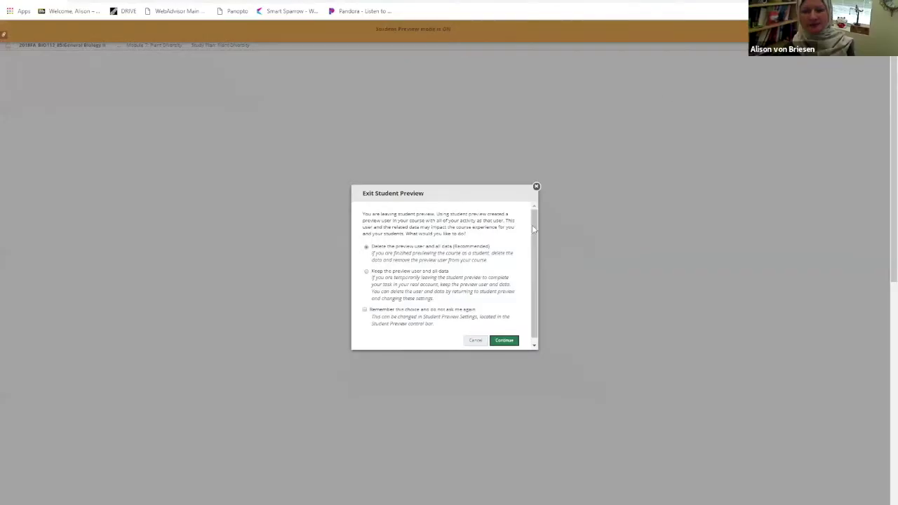
left_click(503, 341)
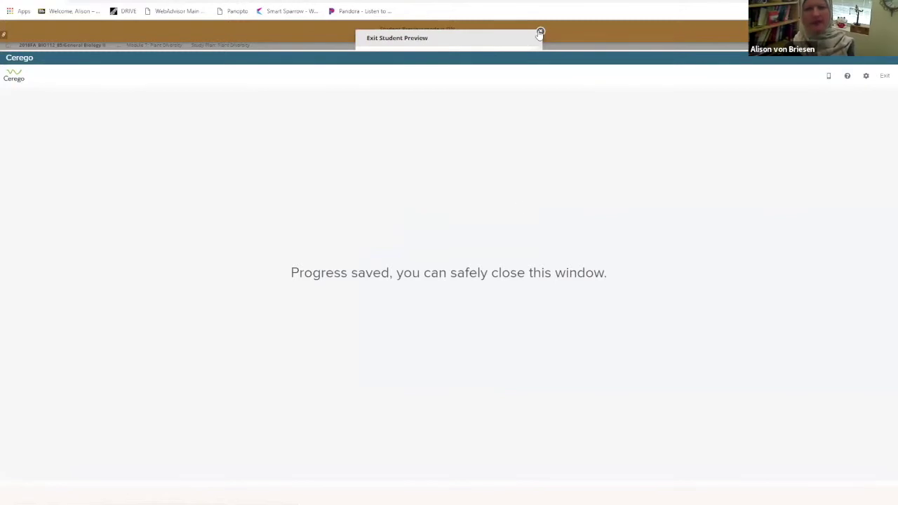
left_click(540, 33)
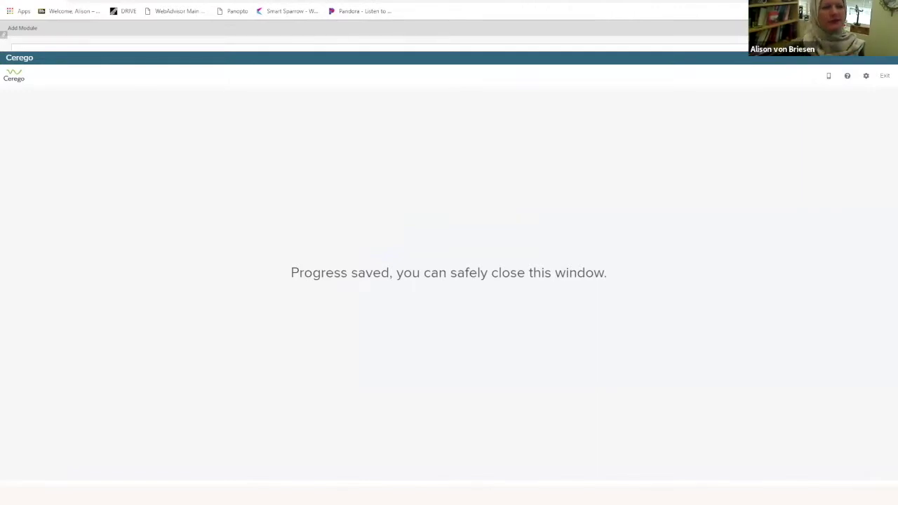
key("ctrl+w")
left_click(70, 11)
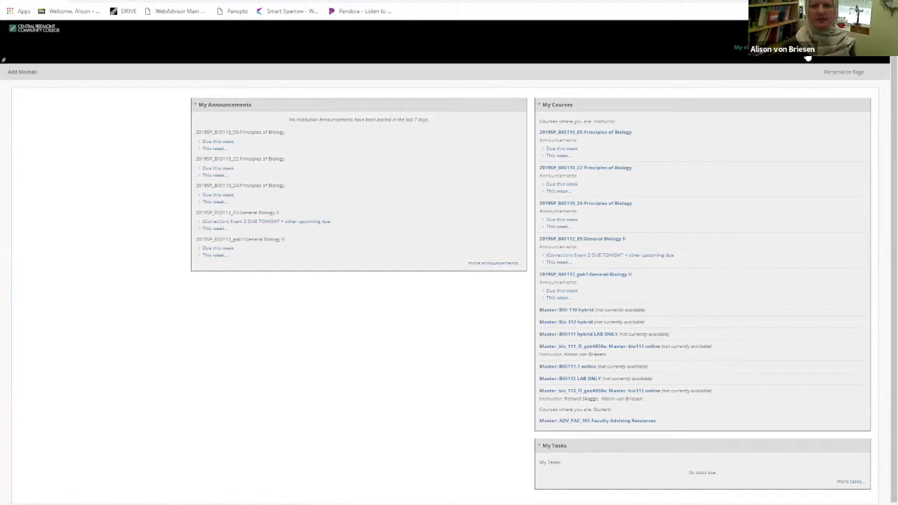
- Open Lecture Coursework in the 2019SP_BIO112_85 General Biology II course and look through the exams and unit folders down to Units 4 and 5
left_click(608, 239)
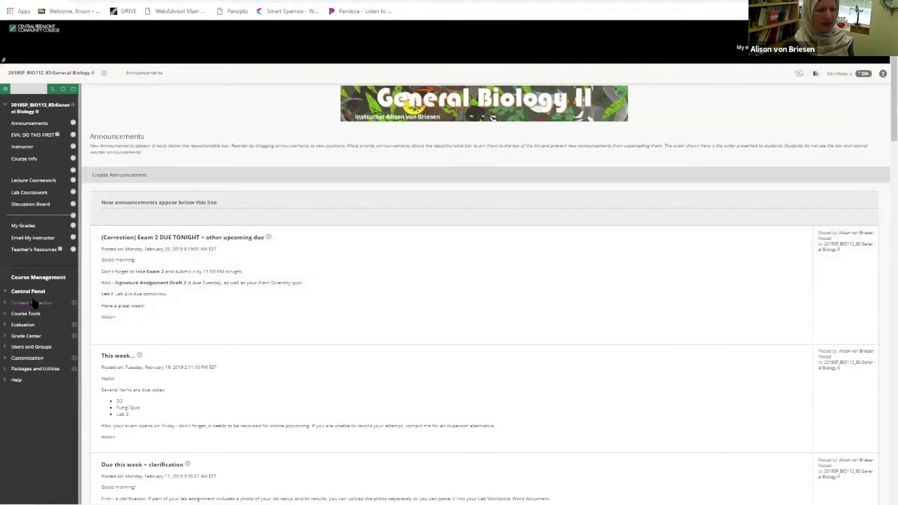
left_click(32, 181)
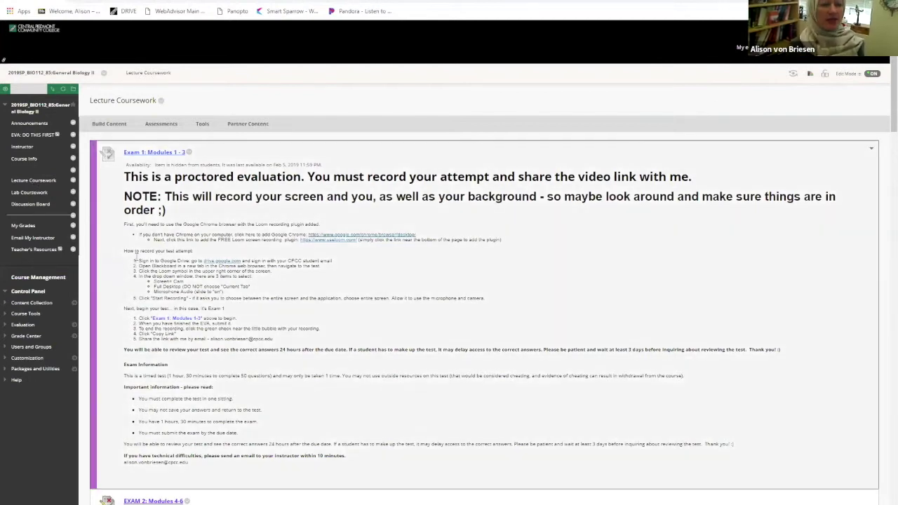
left_click(162, 124)
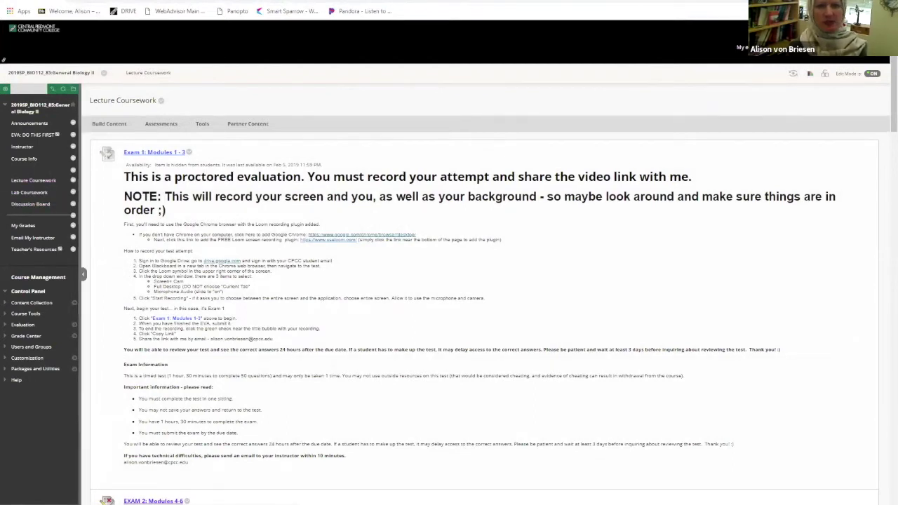
scroll(210, 353, "down", 6)
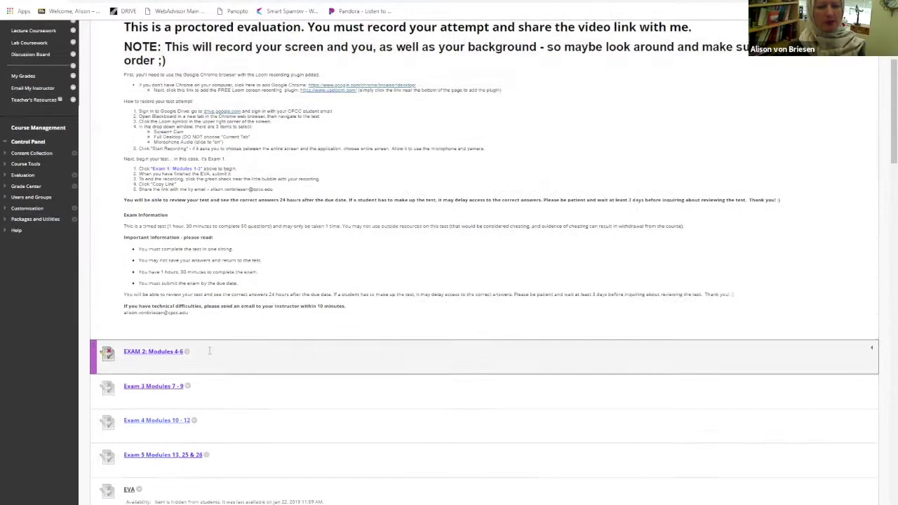
scroll(211, 353, "down", 20)
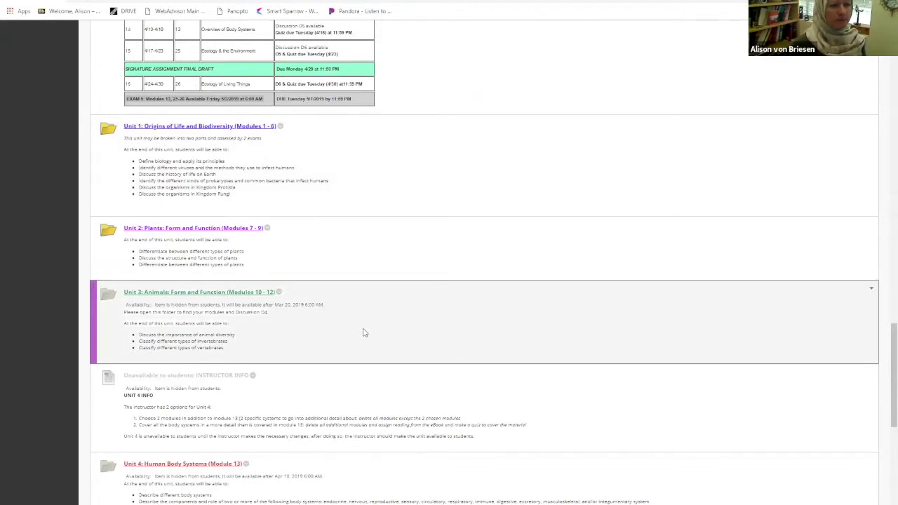
scroll(363, 331, "down", 2)
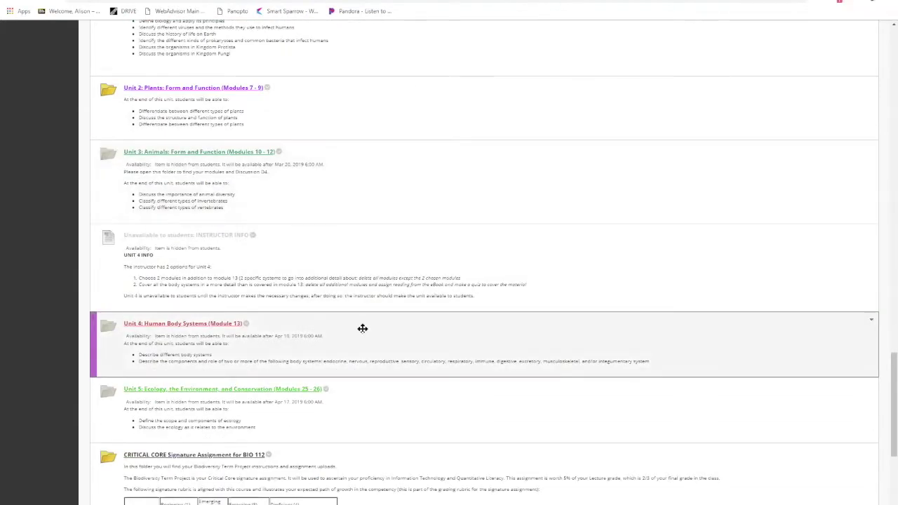